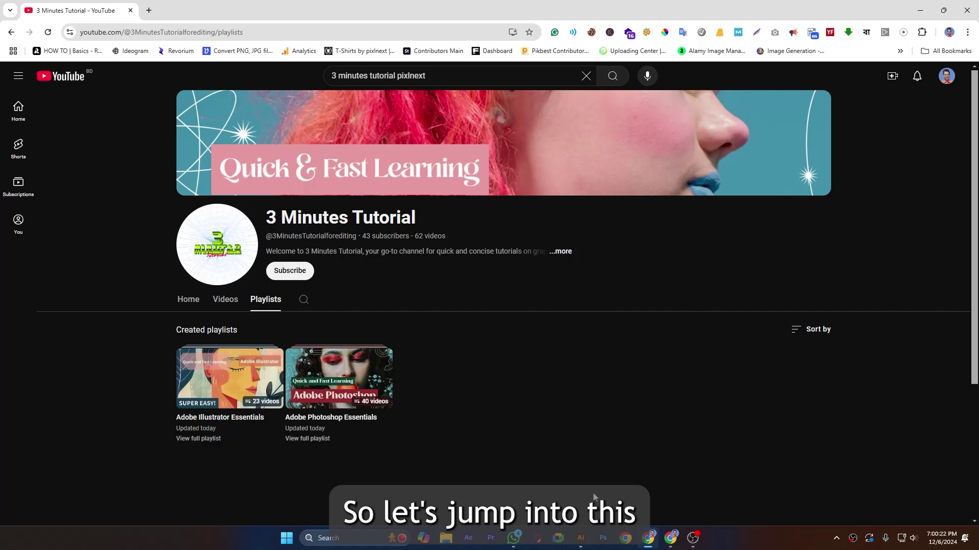
Switch to Illustrator and paint a vertical green Blob Brush stroke about 0.79 in wide and 4.2 in tall on the artboard's left half.
click(582, 538)
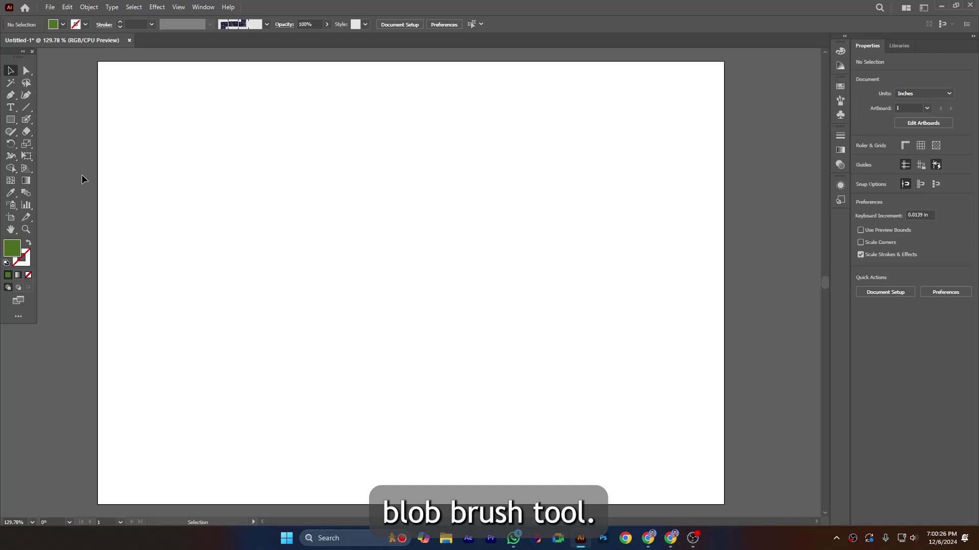
right_click(26, 119)
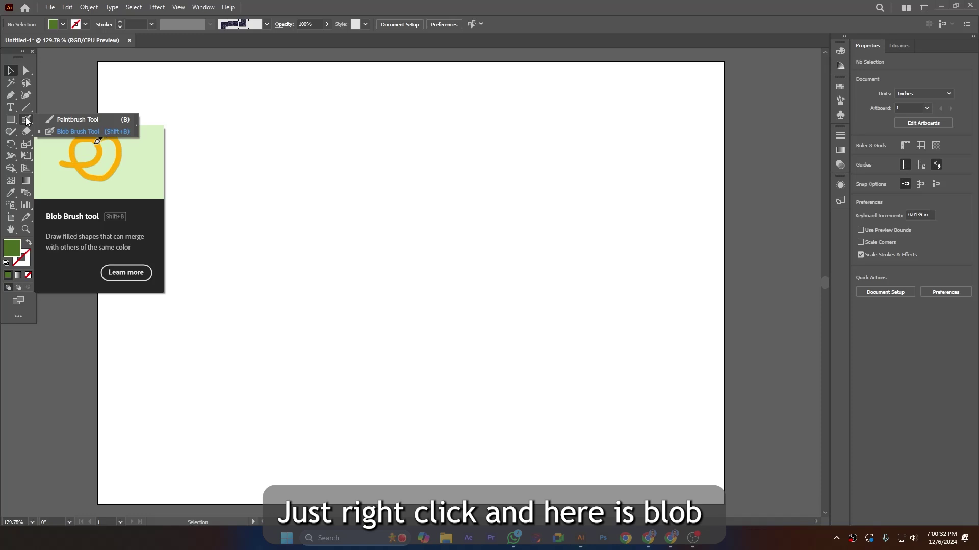
click(92, 133)
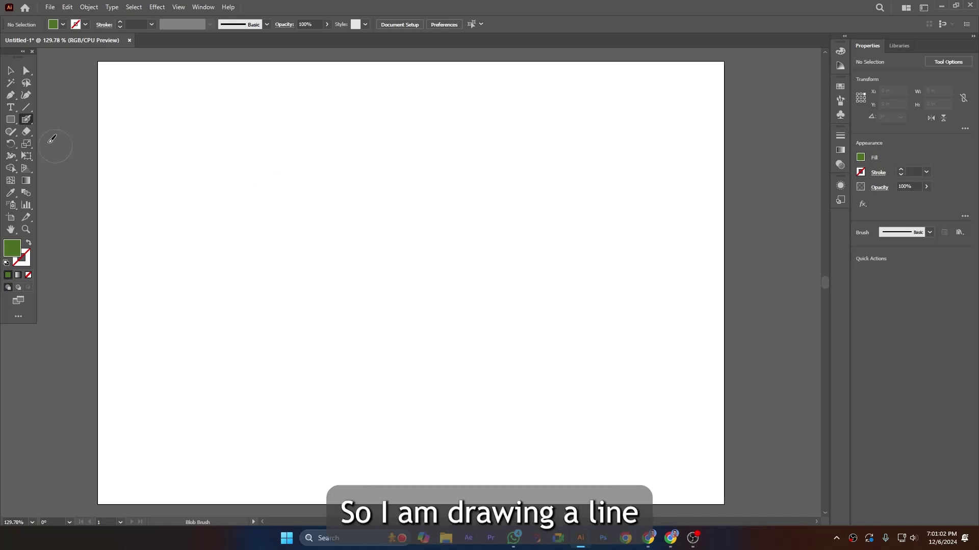
click(223, 147)
drag(225, 145, 237, 338)
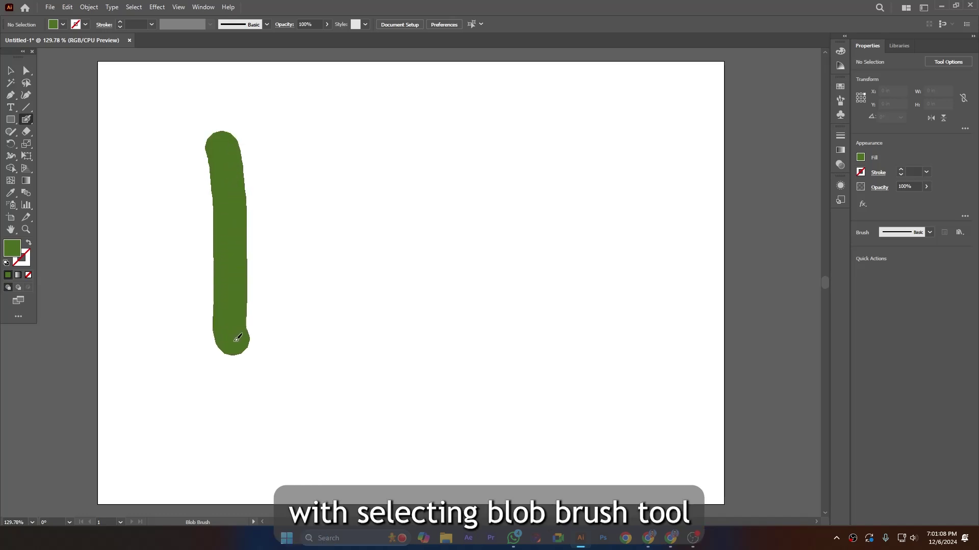
drag(237, 337, 238, 338)
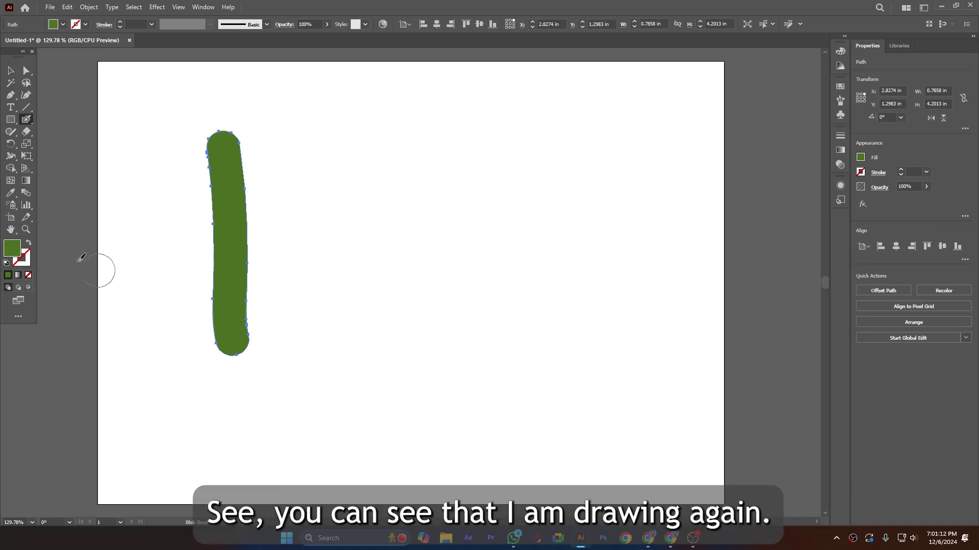
Swap the colours to a green stroke with no fill and paint a second Blob Brush line about 4.1 in tall beside the first.
click(29, 243)
click(29, 243)
click(11, 71)
click(329, 244)
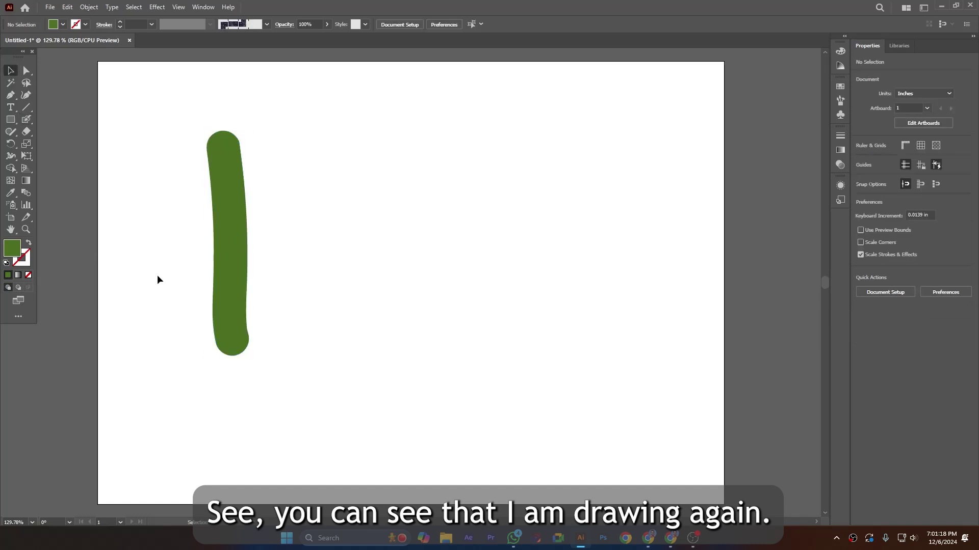
click(29, 242)
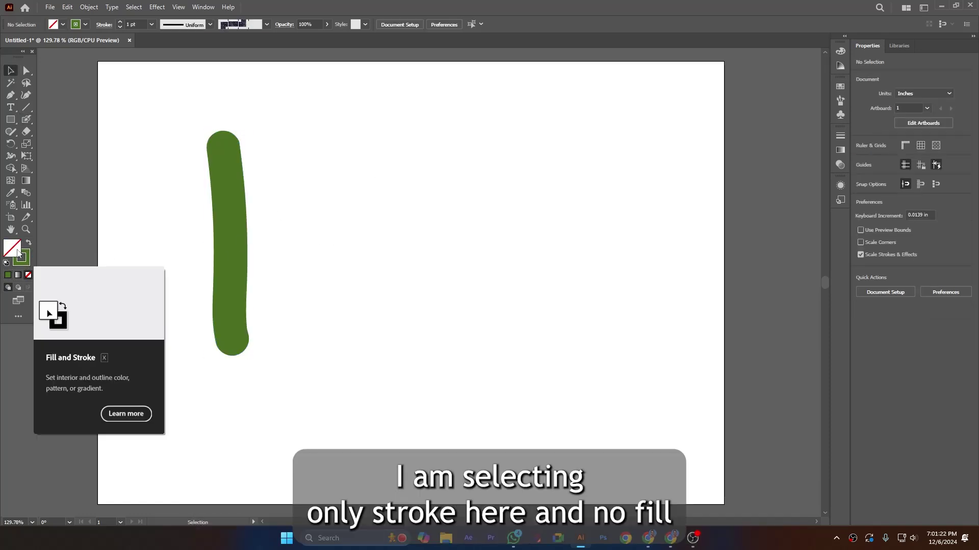
click(25, 119)
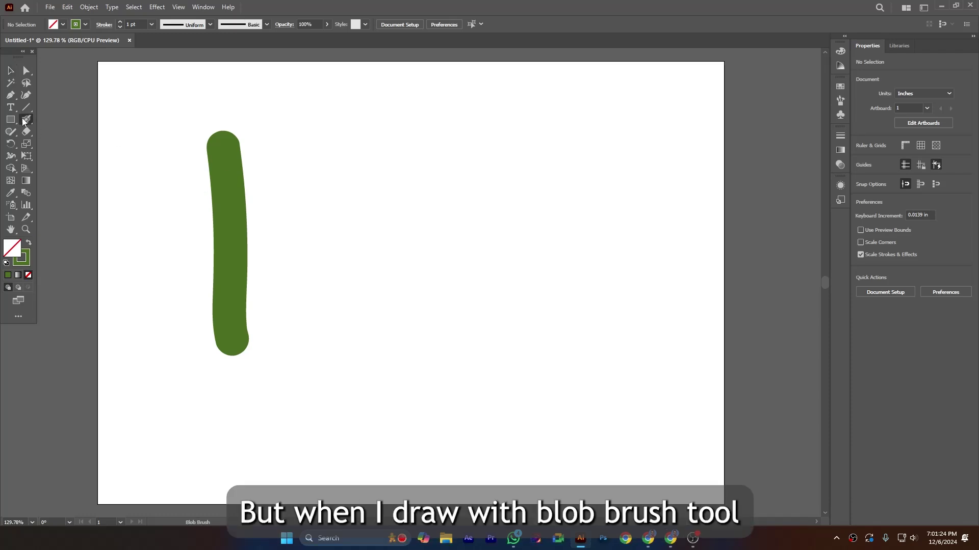
drag(316, 145, 349, 337)
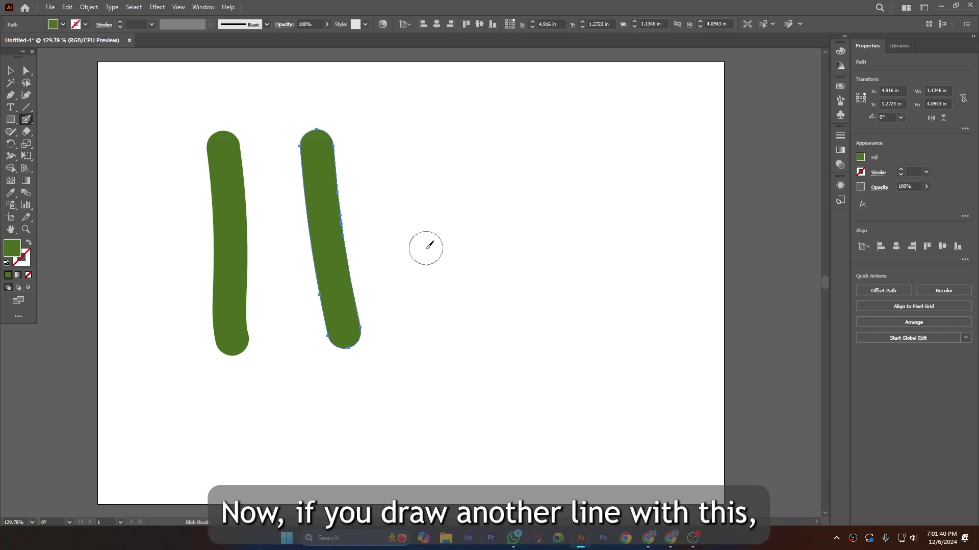
Paint a curved green Blob Brush stroke across the lower end of the second line, and deselect the artwork.
mouse_move(289, 384)
mouse_down()
mouse_move(342, 352)
mouse_move(435, 340)
mouse_up()
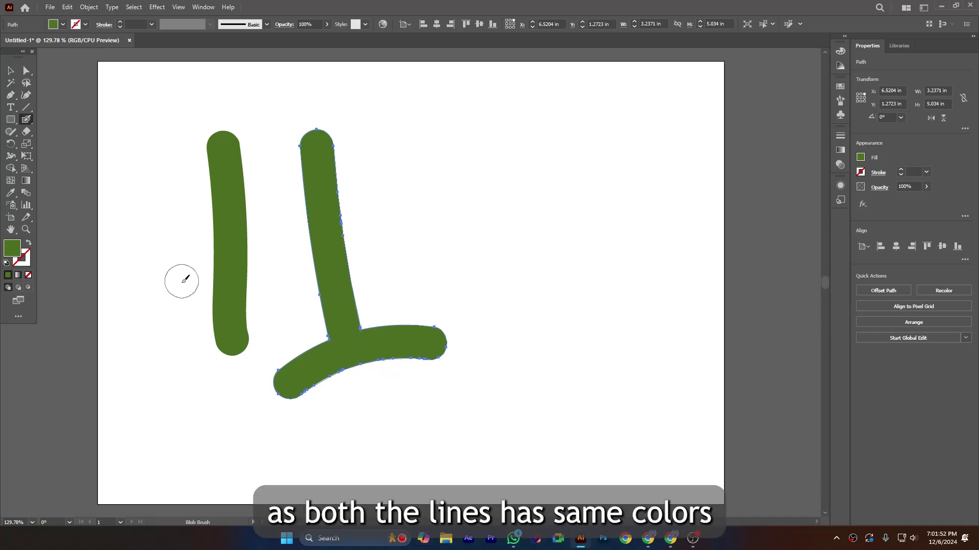
key(v)
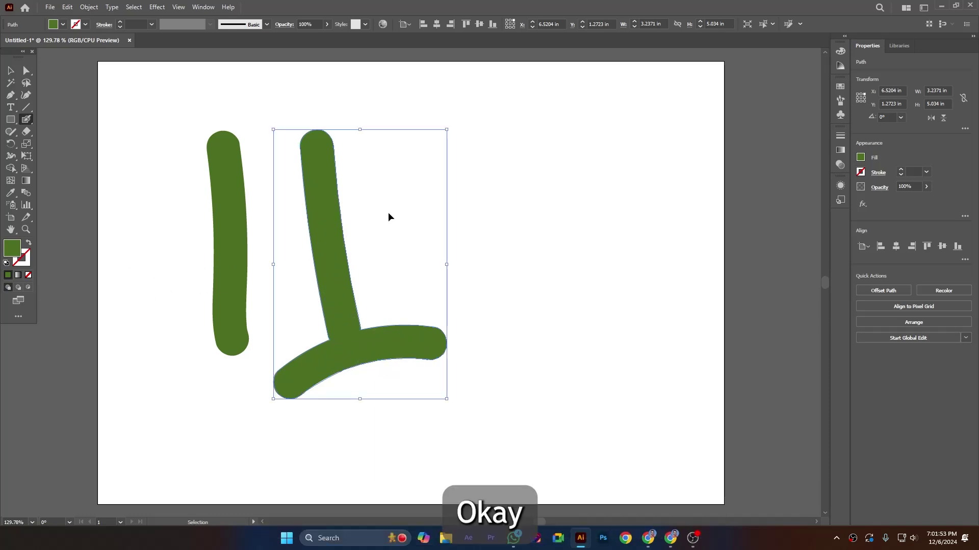
click(482, 202)
Set the fill to orange-brown and paint a Blob Brush stroke along the second green line, with a closed loop attached to its right side.
key(shift+b)
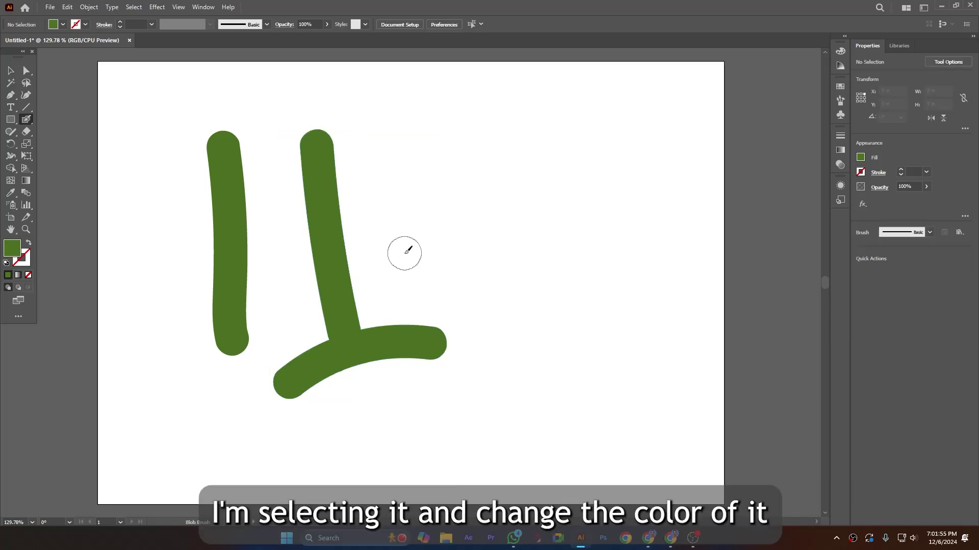
double_click(18, 254)
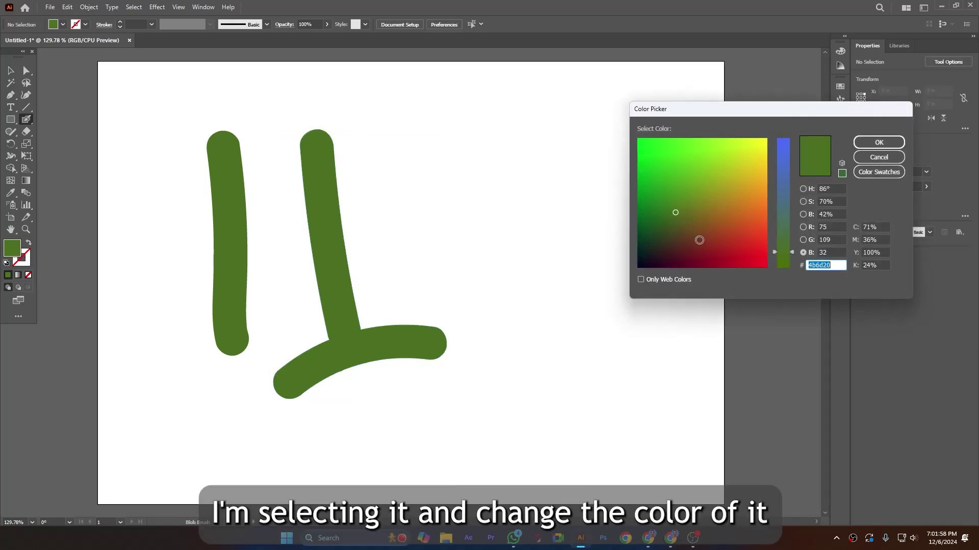
click(731, 225)
click(878, 142)
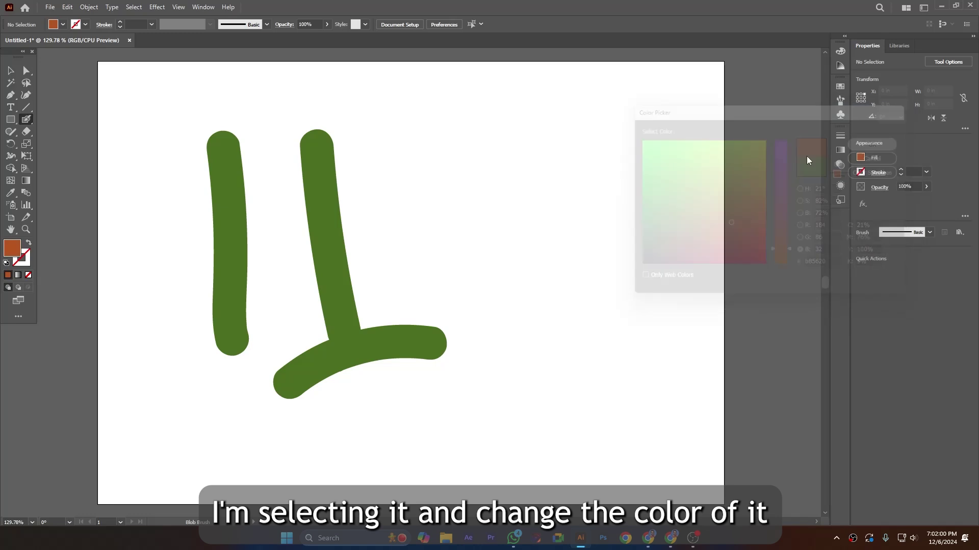
drag(340, 135, 360, 306)
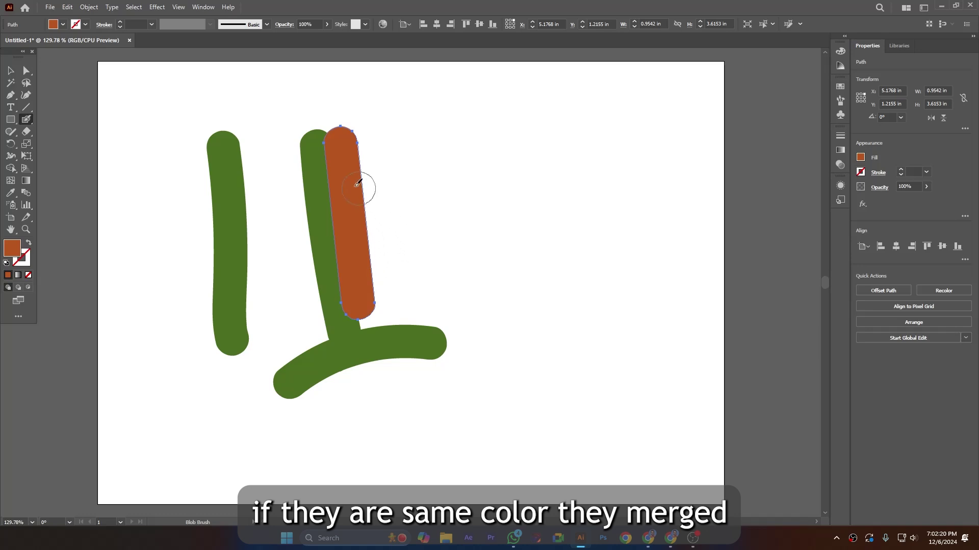
mouse_move(350, 182)
mouse_down()
mouse_move(456, 179)
mouse_move(473, 235)
mouse_move(444, 275)
mouse_move(392, 275)
mouse_up()
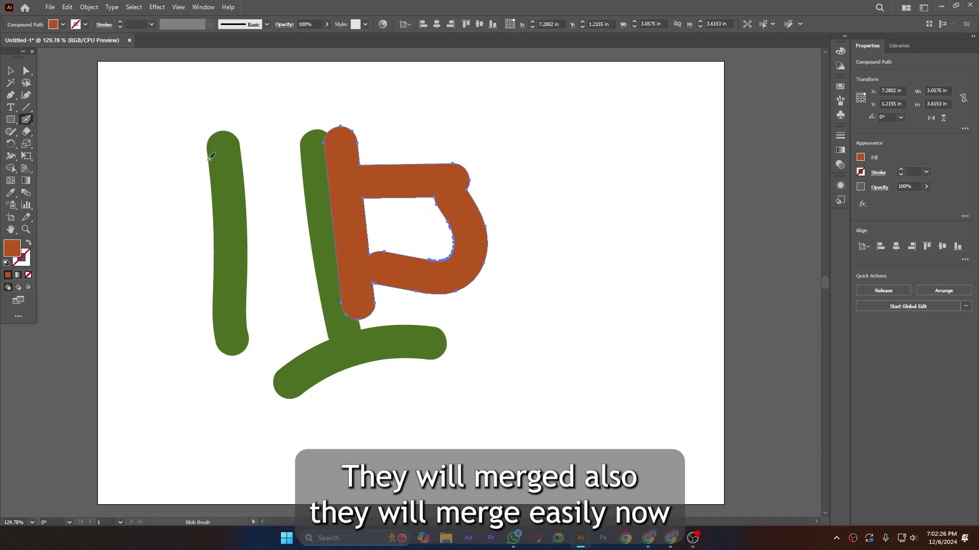
Enable Merge Only with Selection for the Blob Brush and, with nothing selected, paint a curved stroke about 4.3 in tall over the loop.
double_click(26, 123)
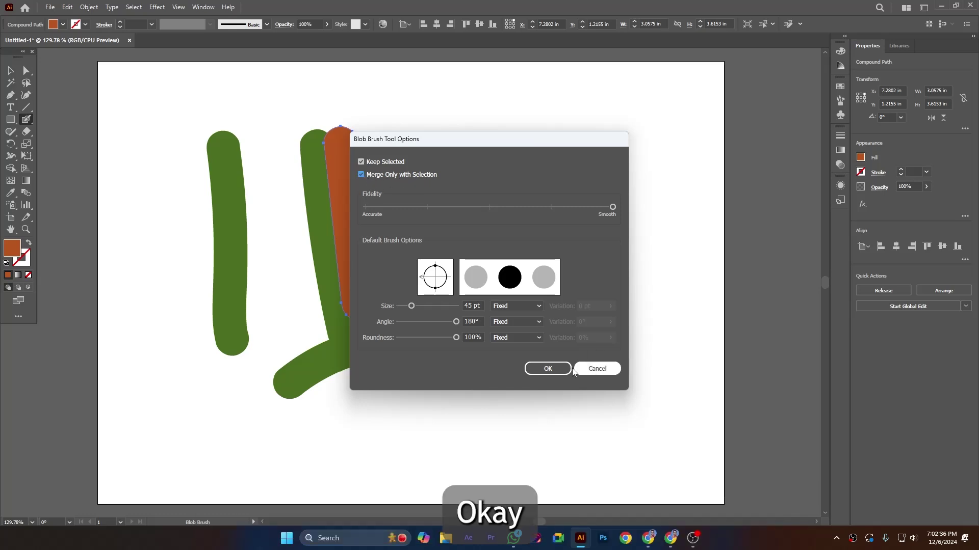
click(547, 369)
drag(359, 181, 375, 272)
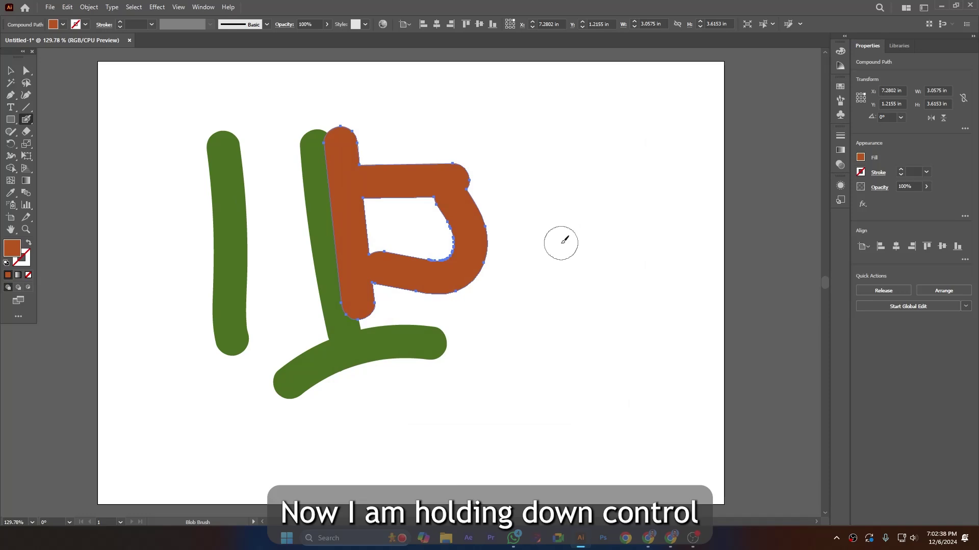
ctrl+click(533, 201)
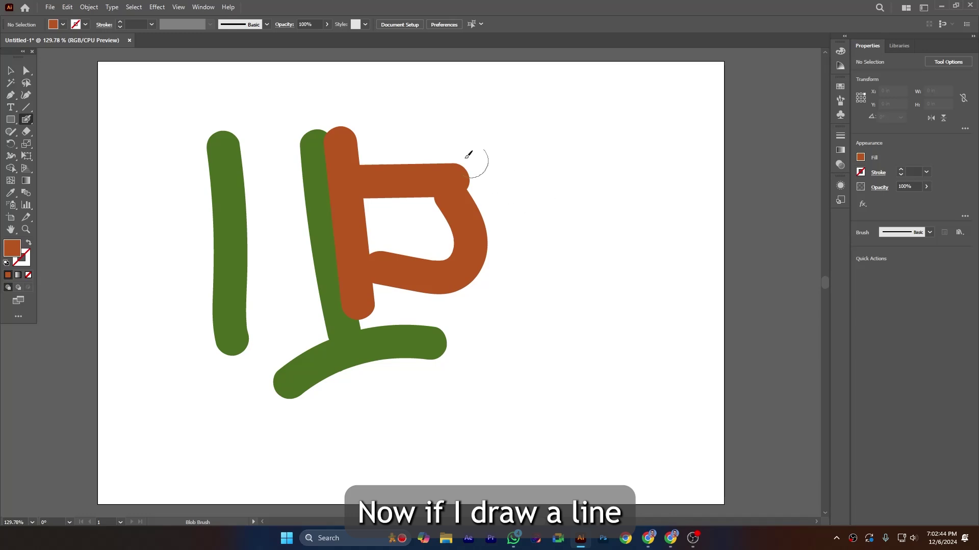
mouse_move(413, 137)
mouse_down()
mouse_move(453, 156)
mouse_move(474, 181)
mouse_move(501, 246)
mouse_move(514, 334)
mouse_up()
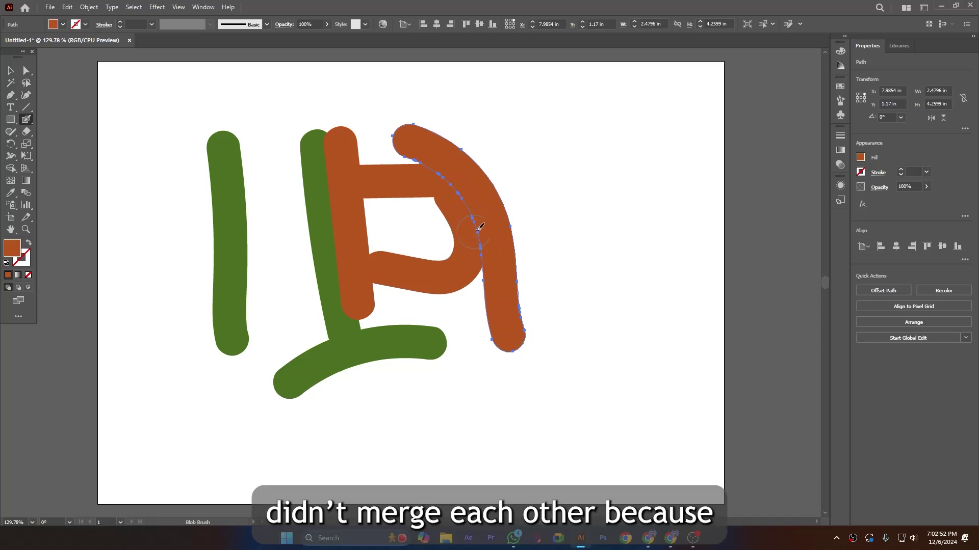
Disable Merge Only with Selection for the Blob Brush and, with nothing selected, paint a small loop onto the curved stroke's lower end.
double_click(25, 120)
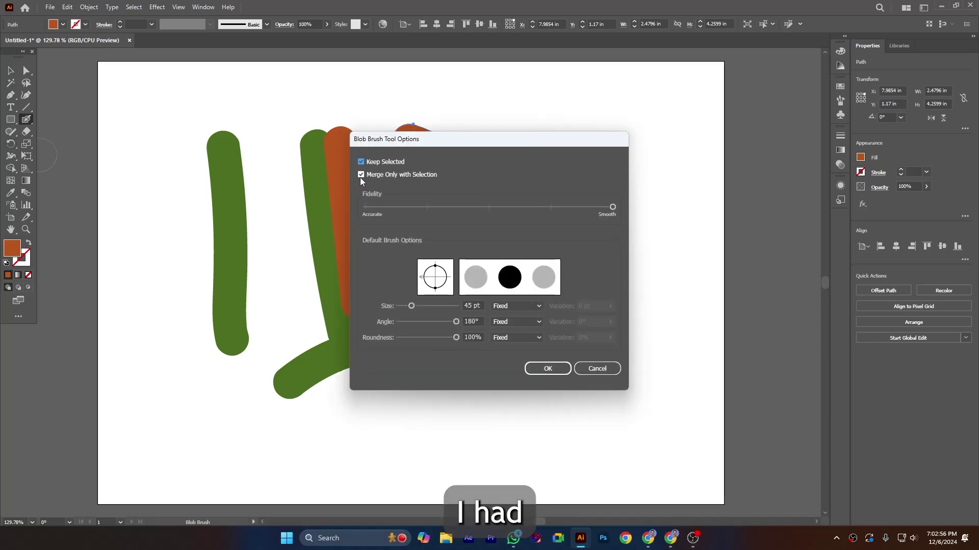
drag(445, 140, 628, 131)
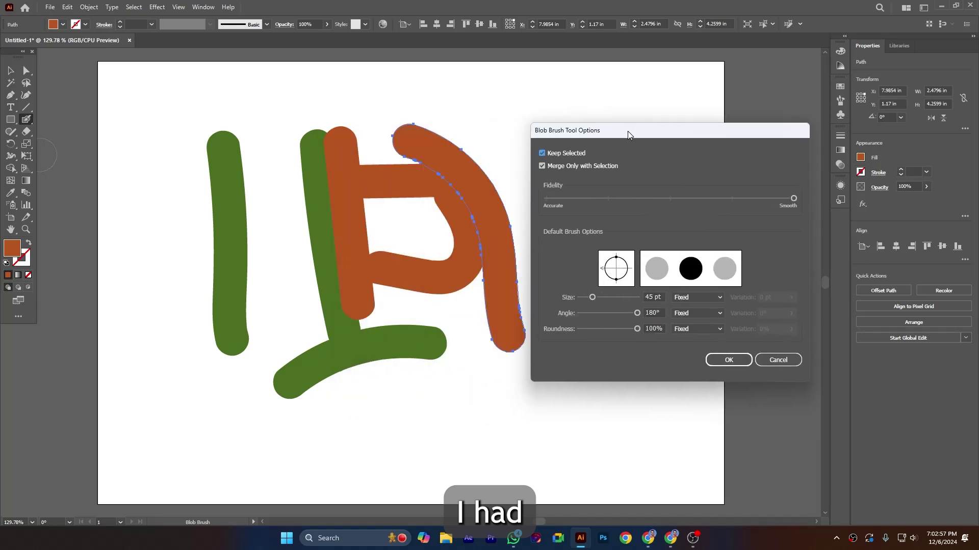
click(544, 165)
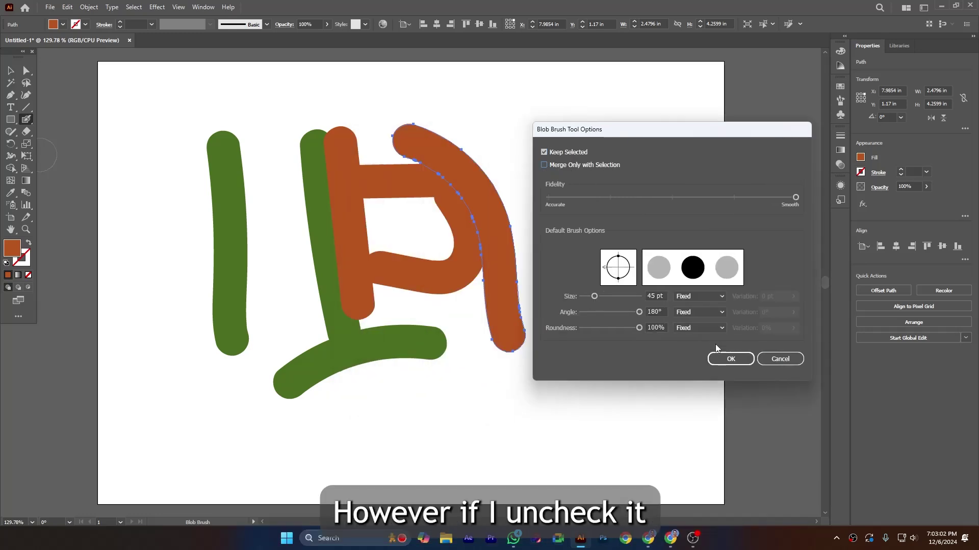
click(731, 359)
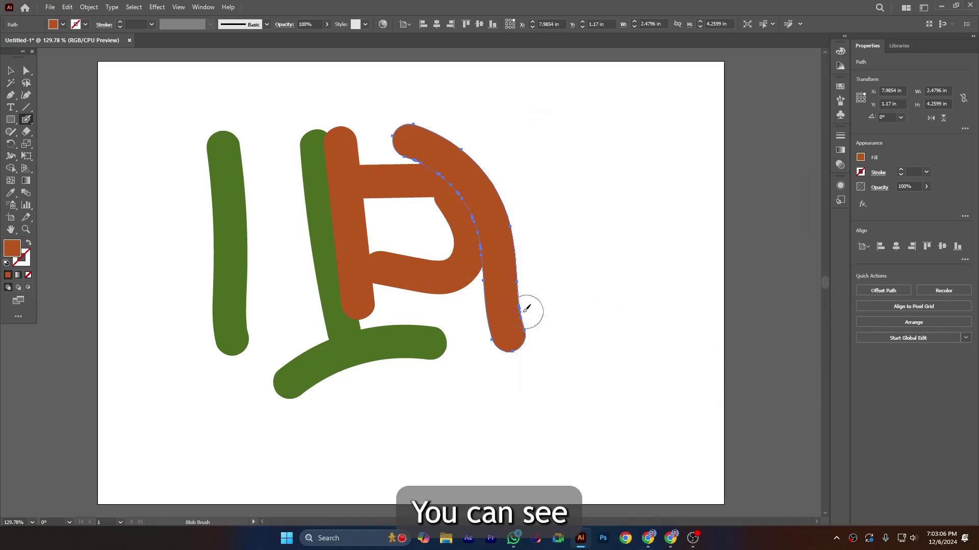
ctrl+click(570, 304)
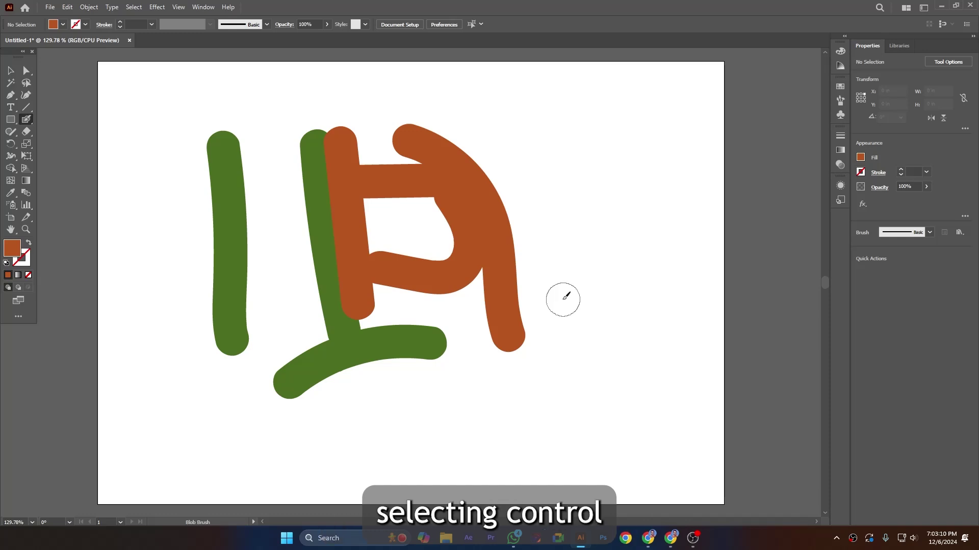
mouse_move(516, 280)
mouse_down()
mouse_move(565, 291)
mouse_move(570, 312)
mouse_move(528, 339)
mouse_up()
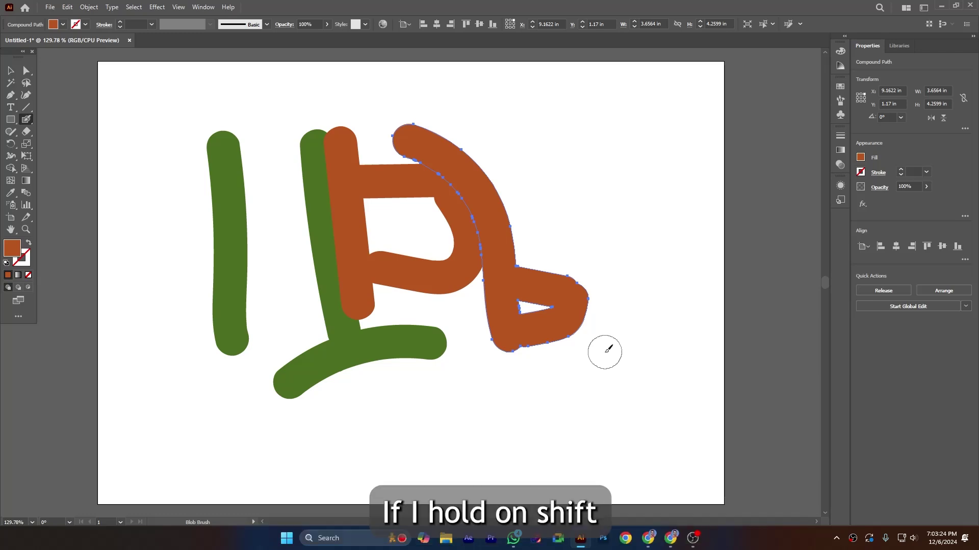
Paint a straight vertical stroke and a 45° diagonal stroke in the artboard's upper right, and smooth the diagonal one.
drag(667, 104, 665, 250)
drag(575, 149, 628, 201)
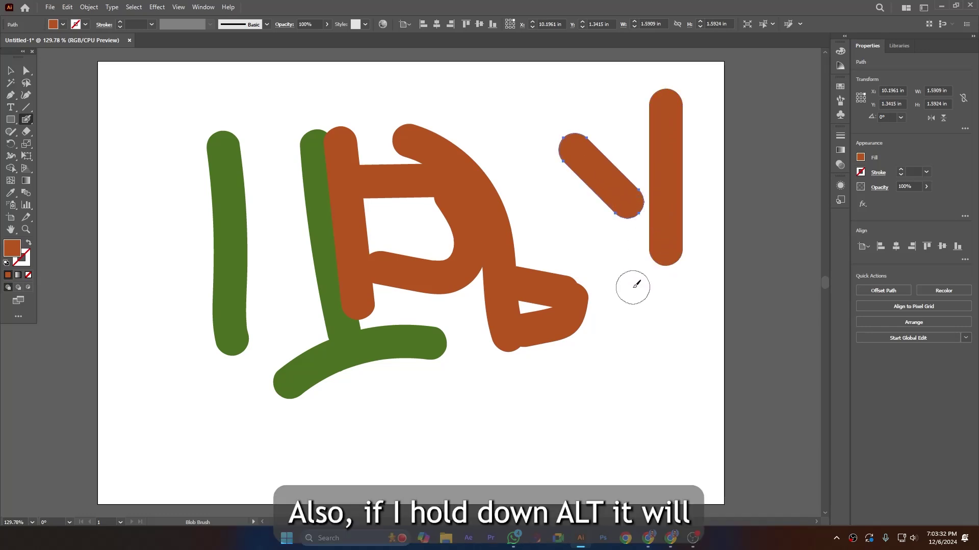
key(alt)
mouse_move(607, 204)
mouse_down()
mouse_move(567, 166)
mouse_move(563, 137)
mouse_move(597, 141)
mouse_move(587, 139)
mouse_move(635, 178)
mouse_move(641, 198)
mouse_up()
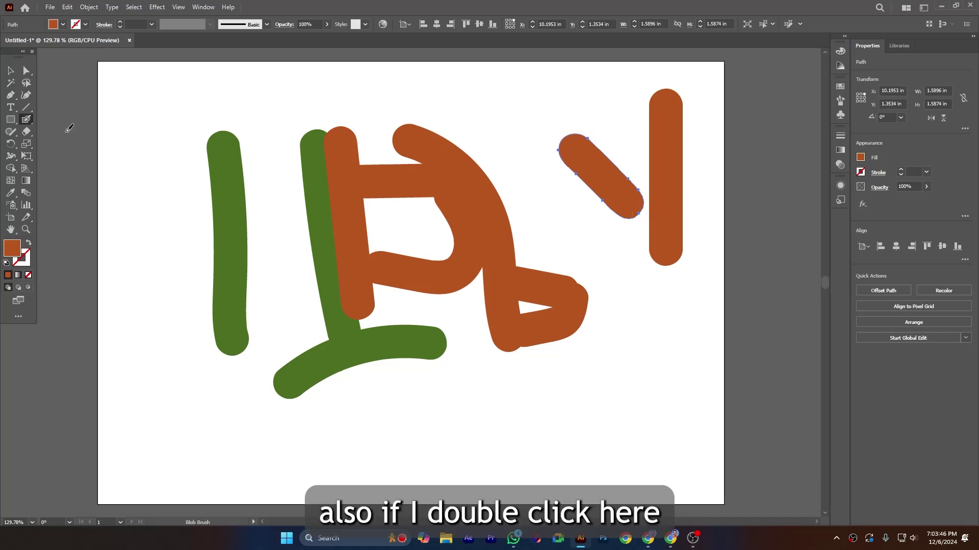
Try a size of 78 pt and an angle of 127° in the Blob Brush options, and discard the changes.
double_click(23, 122)
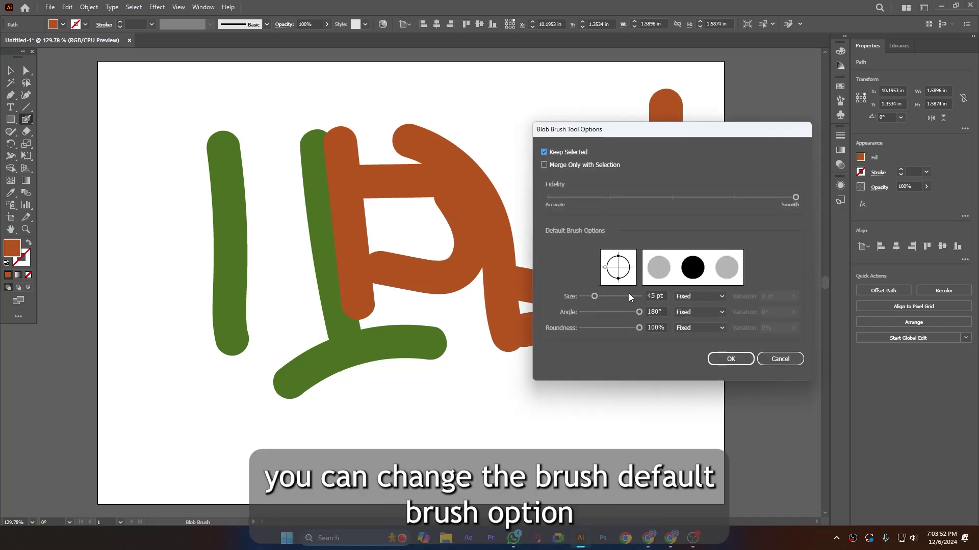
drag(594, 296, 604, 296)
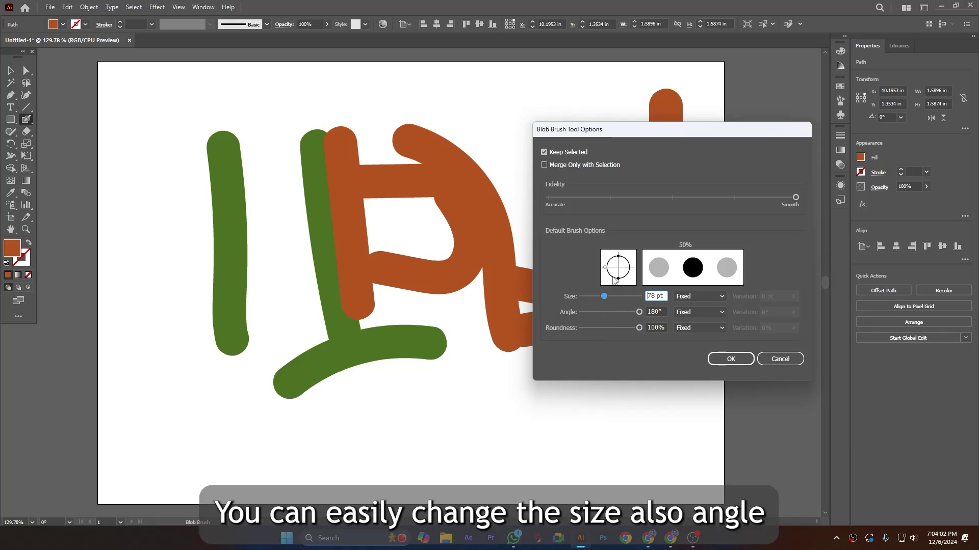
click(639, 312)
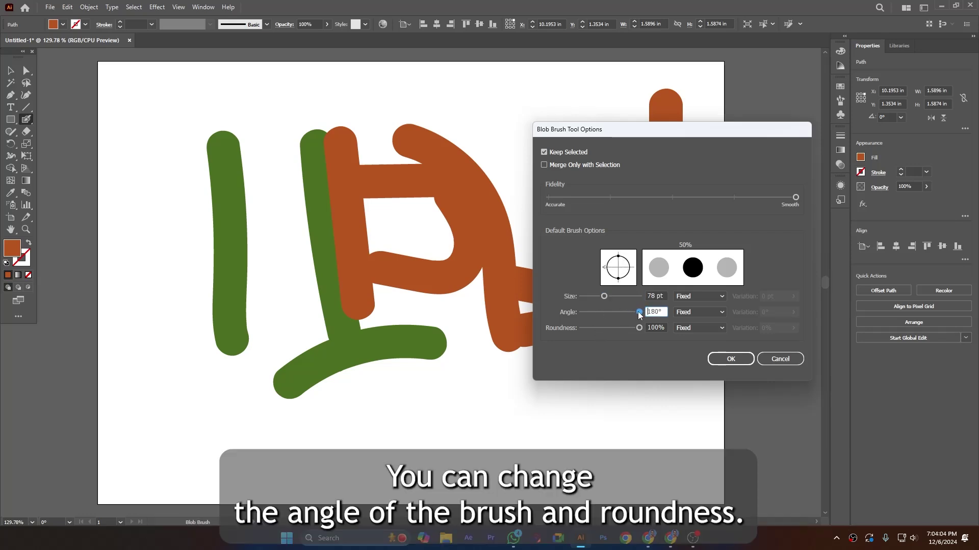
mouse_move(637, 328)
mouse_down()
mouse_move(629, 327)
mouse_move(639, 327)
mouse_up()
mouse_move(625, 283)
mouse_down()
mouse_move(610, 274)
mouse_move(623, 275)
mouse_move(612, 264)
mouse_move(613, 276)
mouse_move(616, 266)
mouse_up()
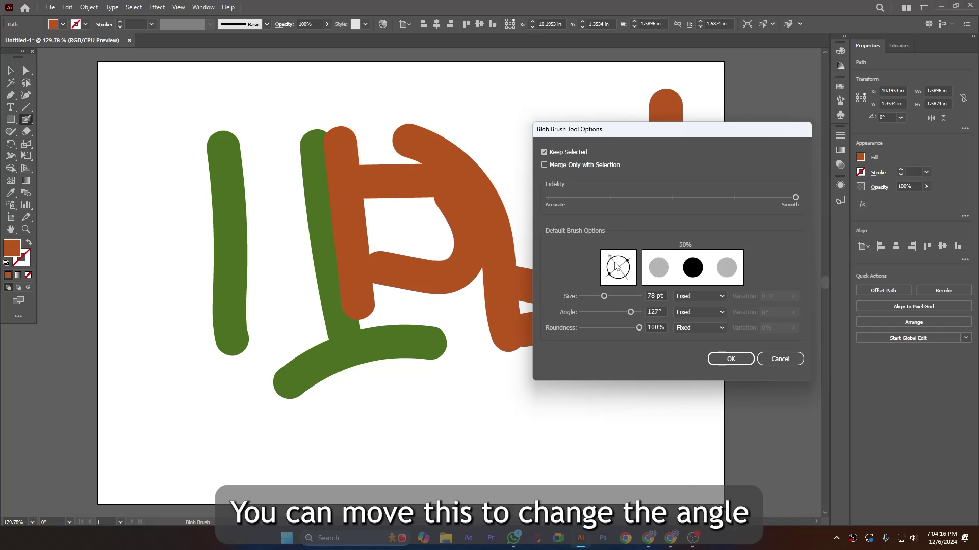
click(765, 360)
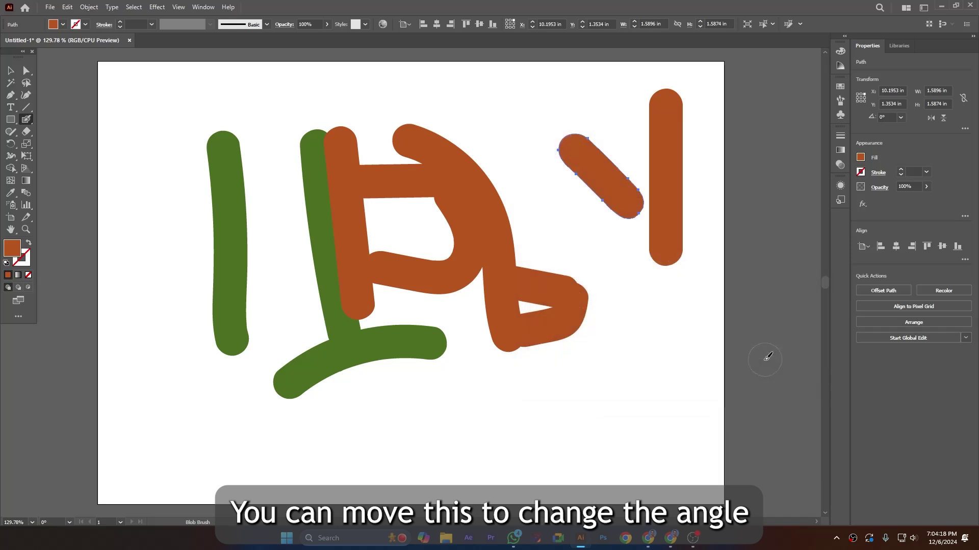